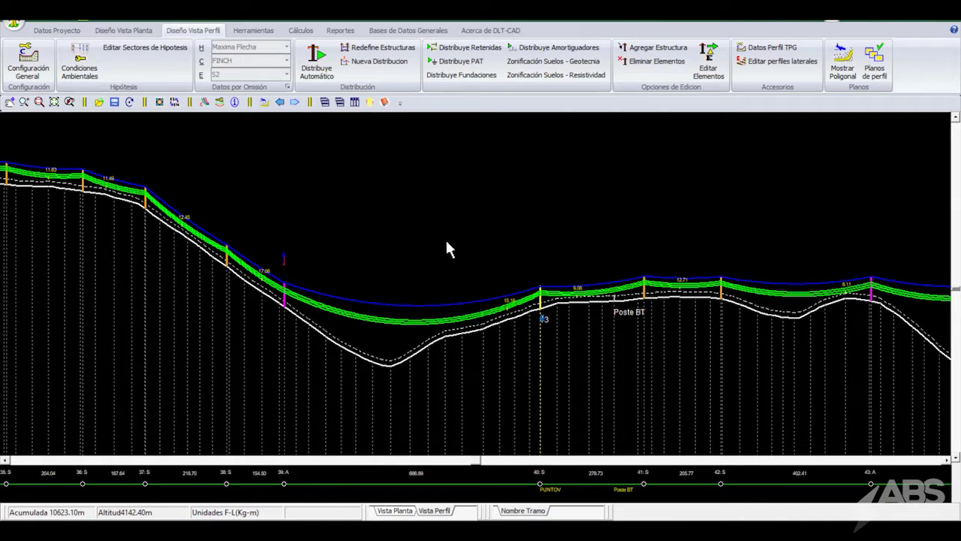
# Review hypotheses I EDS Inicial, II Maximo Viento and III Minima Temperatura, closing without saving
pyautogui.moveTo(445, 241); pyautogui.dragTo(485, 235, button='middle')
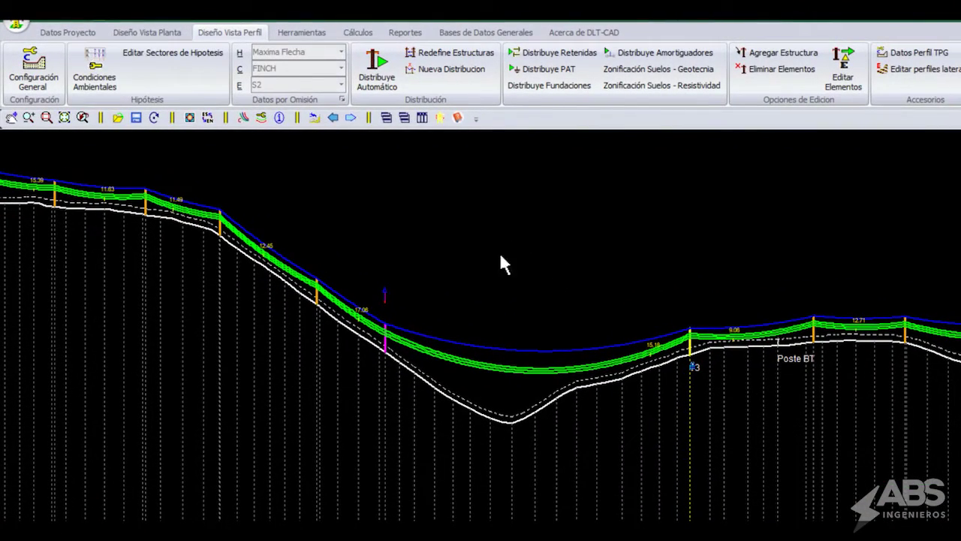
pyautogui.click(98, 76)
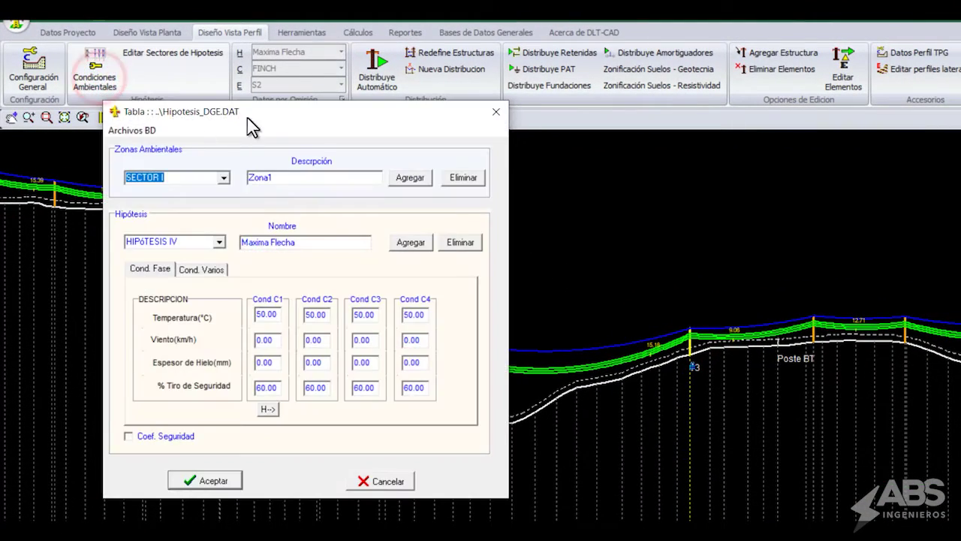
pyautogui.moveTo(247, 117); pyautogui.dragTo(296, 102)
pyautogui.click(268, 227)
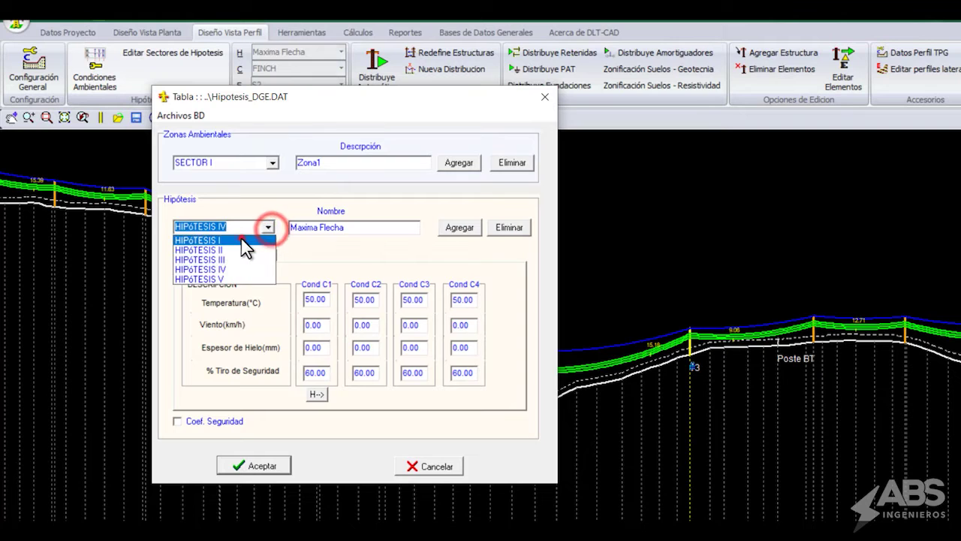
pyautogui.click(241, 240)
pyautogui.click(268, 227)
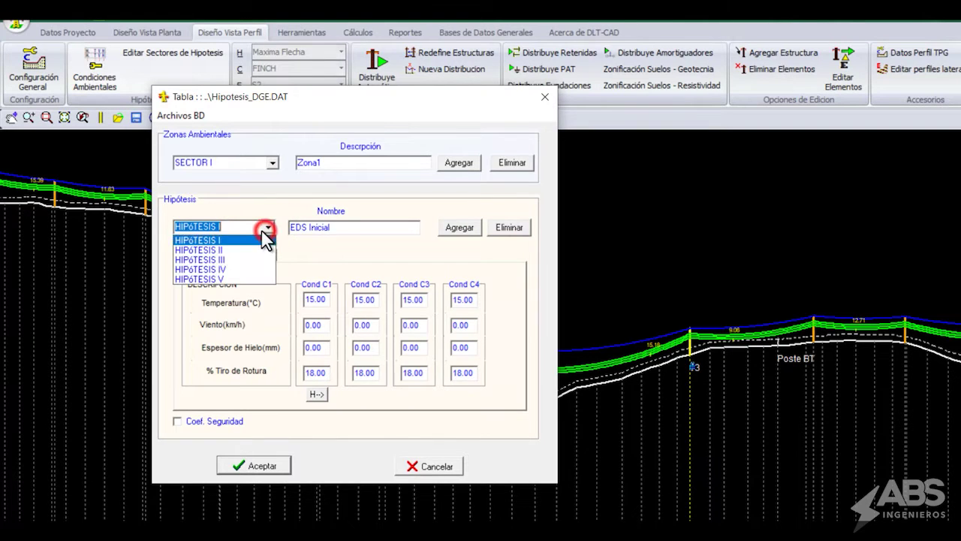
pyautogui.click(240, 245)
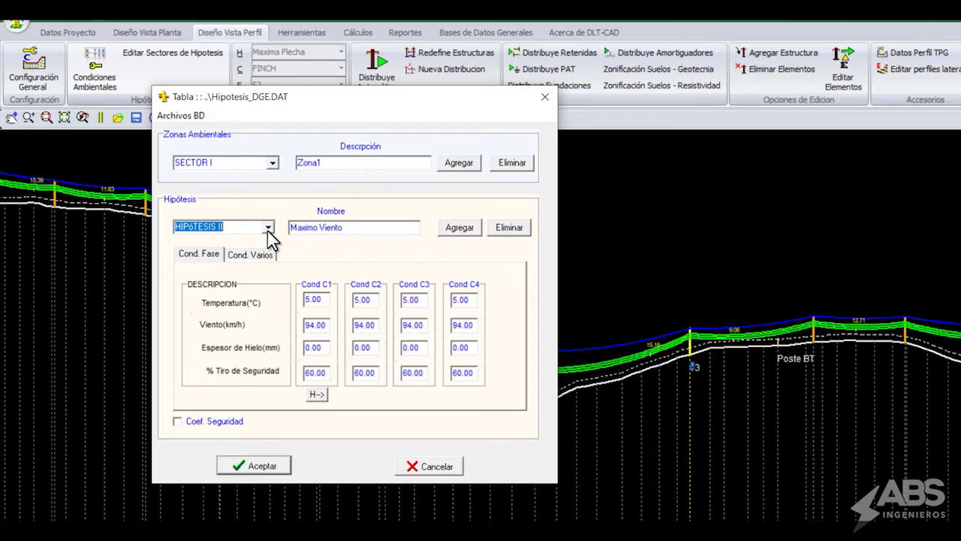
pyautogui.click(267, 227)
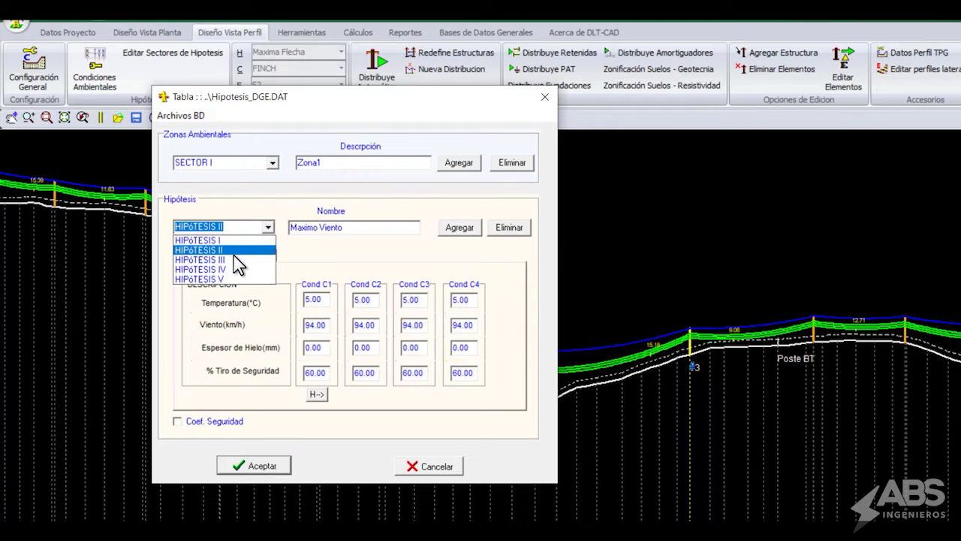
pyautogui.click(234, 259)
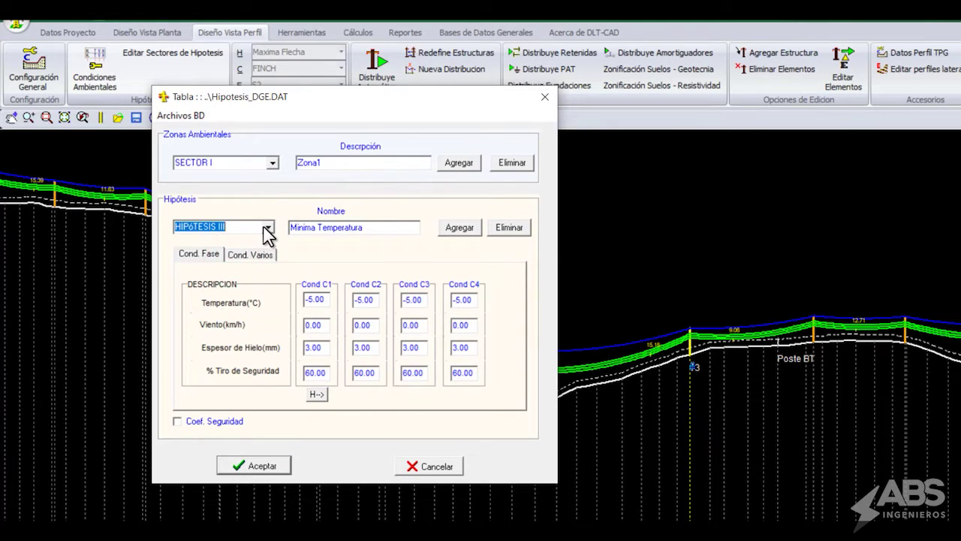
pyautogui.click(449, 467)
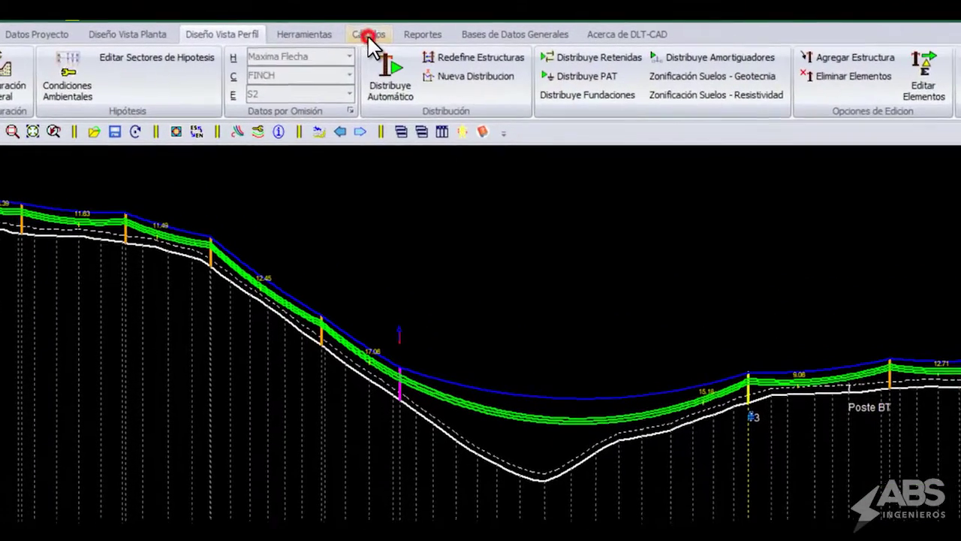
# Open the conductor mechanical calculation window and select the slope percentage value
pyautogui.click(368, 36)
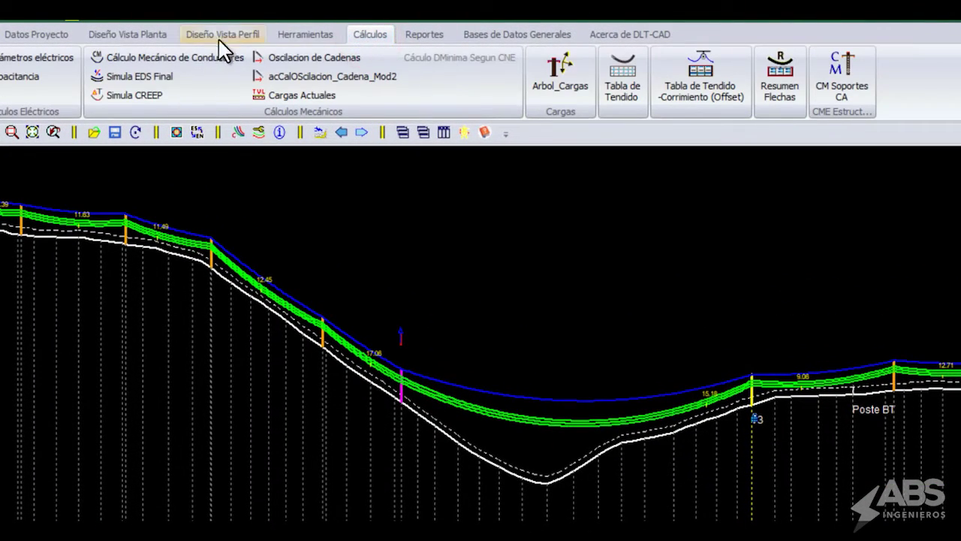
pyautogui.click(142, 60)
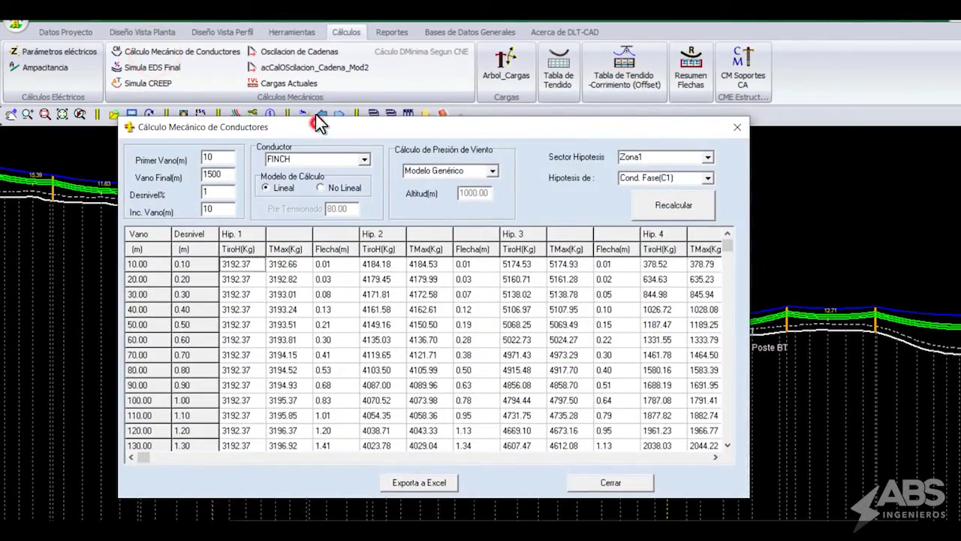
pyautogui.moveTo(316, 122); pyautogui.dragTo(306, 84)
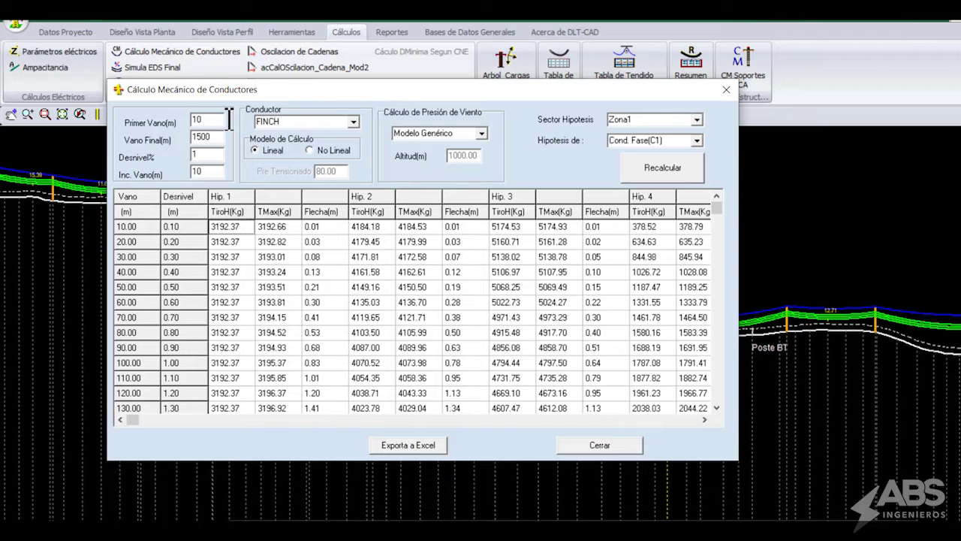
pyautogui.doubleClick(193, 153)
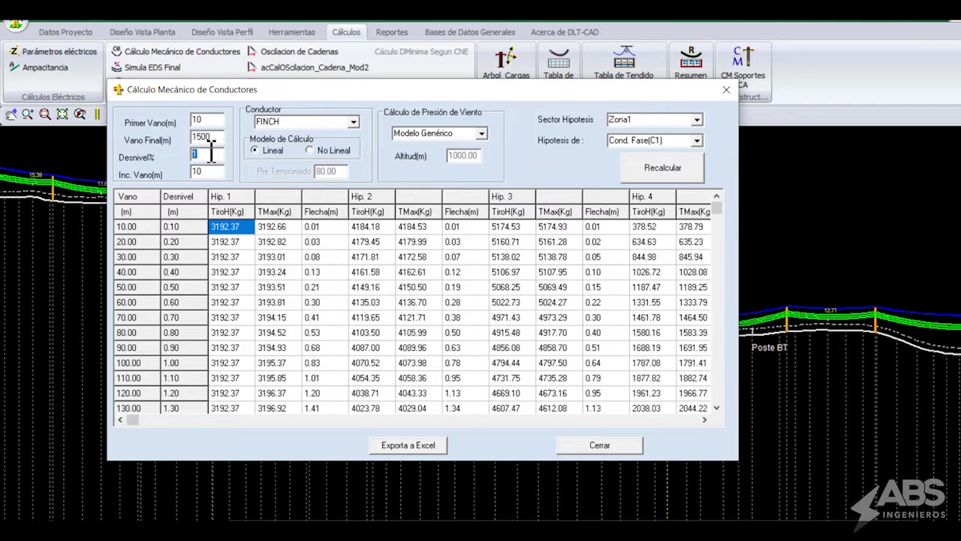
# Keep the FINCH conductor, compute wind pressure per CNE S2011, and keep Cond. Fase(C1)
pyautogui.click(353, 121)
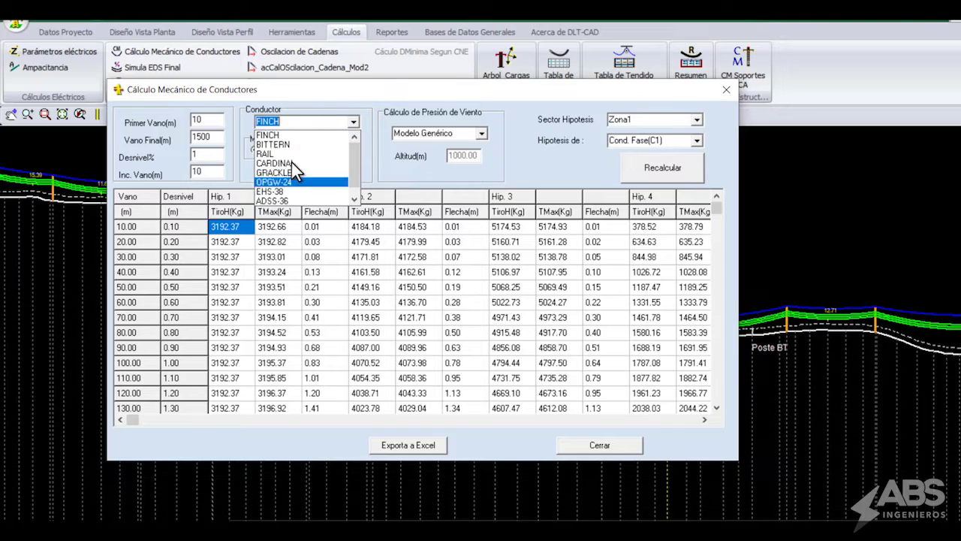
pyautogui.click(272, 135)
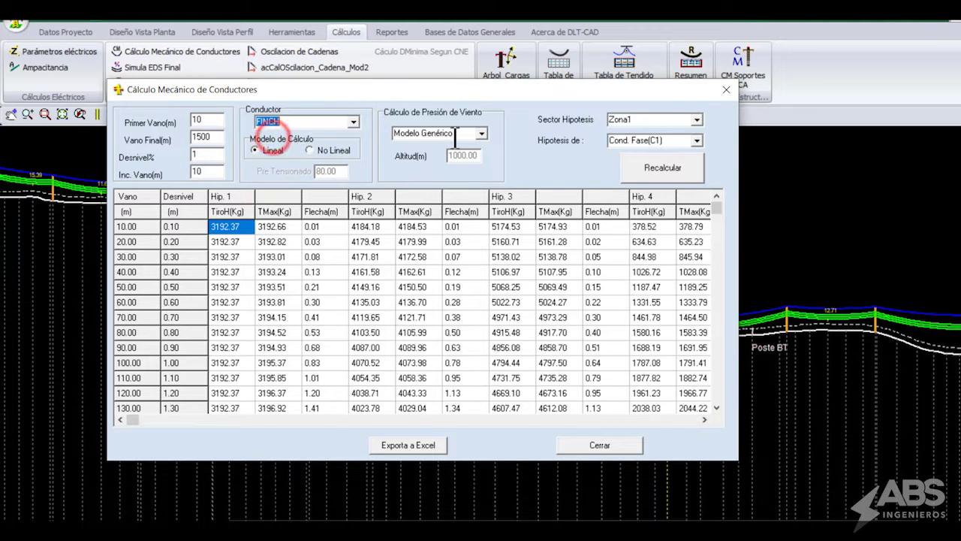
pyautogui.click(480, 133)
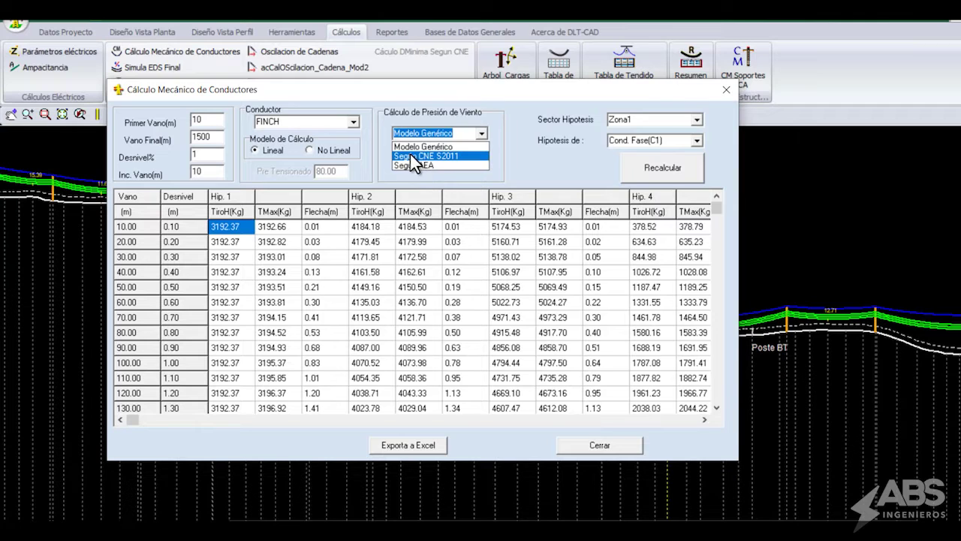
pyautogui.click(429, 157)
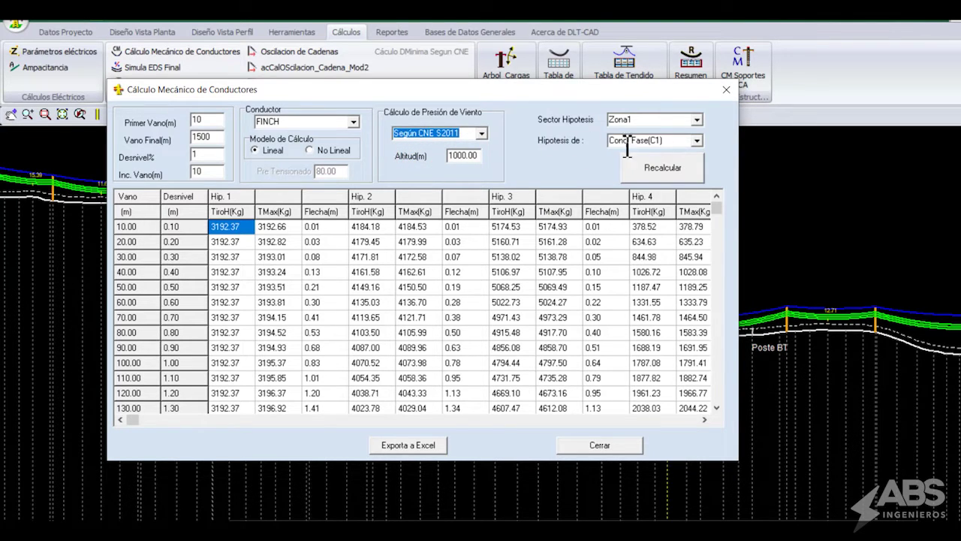
pyautogui.click(696, 141)
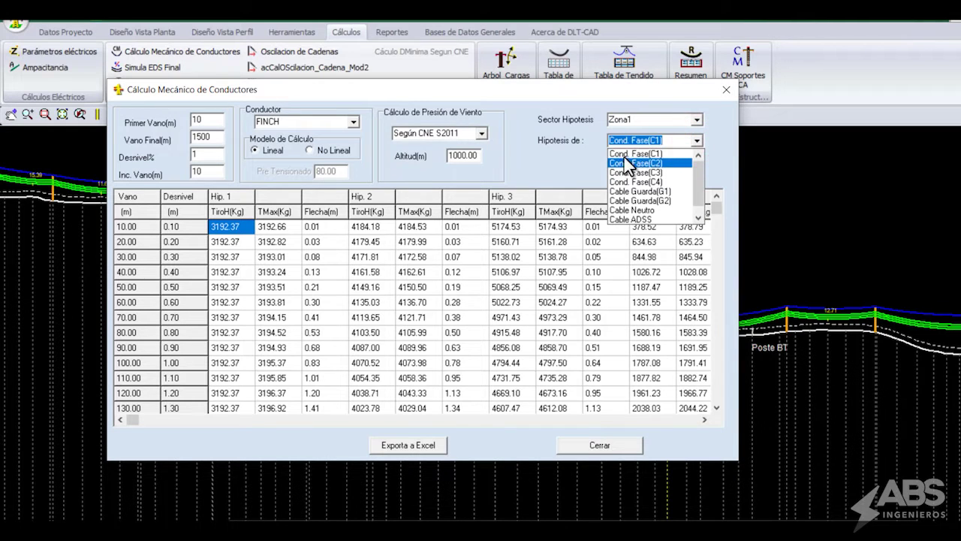
pyautogui.click(645, 154)
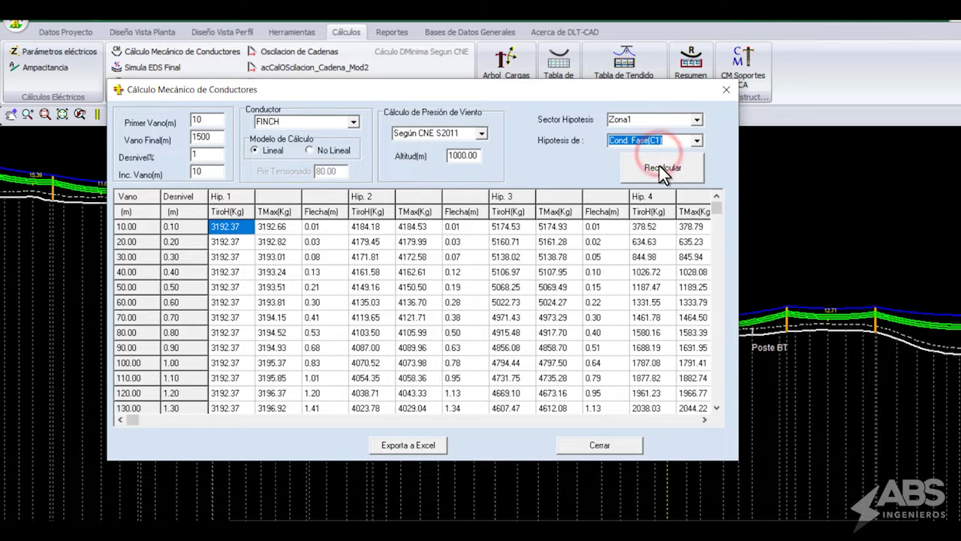
# Recalculate the FINCH conductor tension table
pyautogui.click(659, 164)
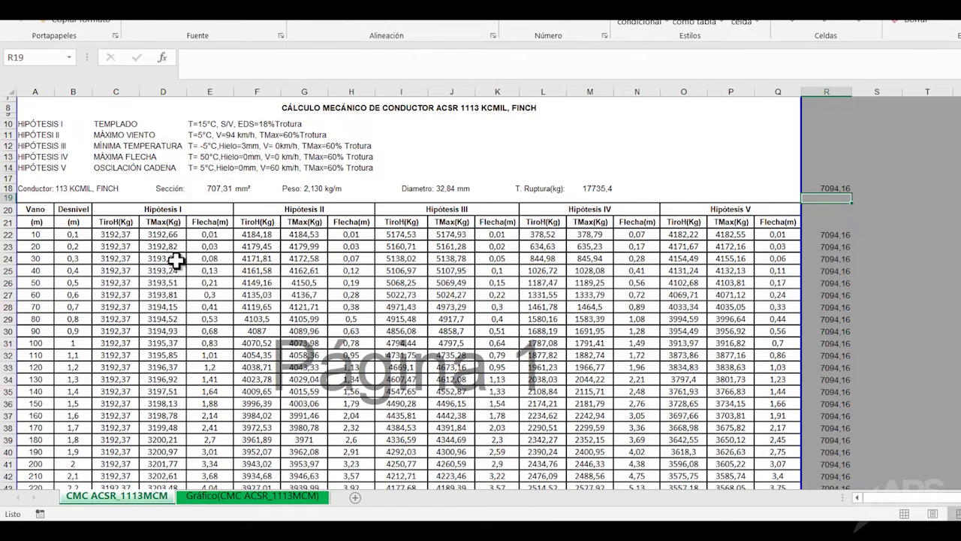
# View the Gráfico(CMC ACSR_1113MCM) tension-vs-span chart, compare with the data sheet, then return to it
pyautogui.click(214, 497)
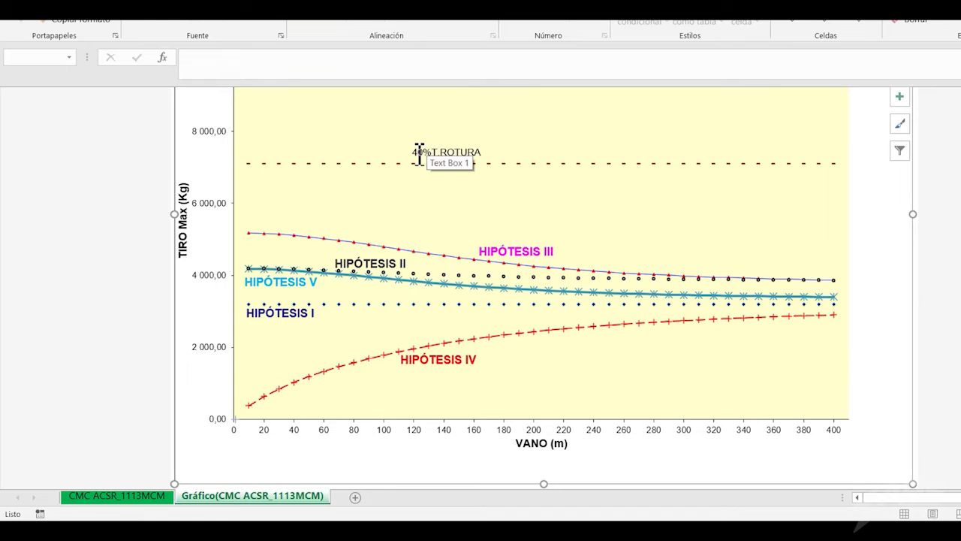
pyautogui.click(105, 496)
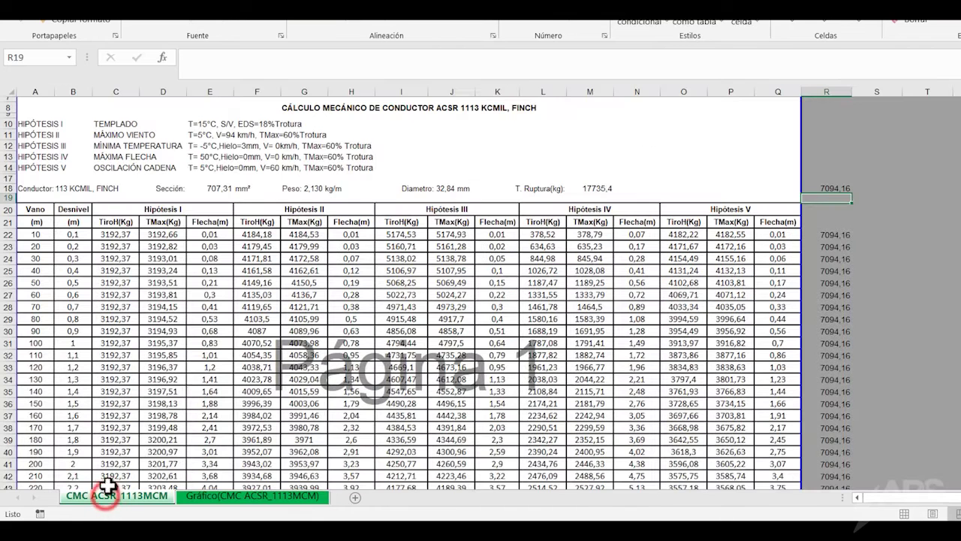
pyautogui.click(236, 495)
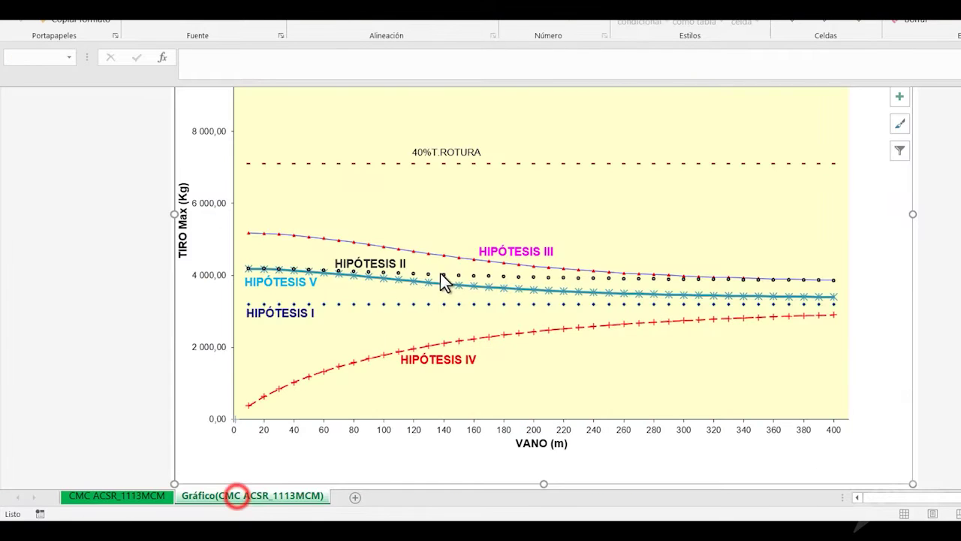